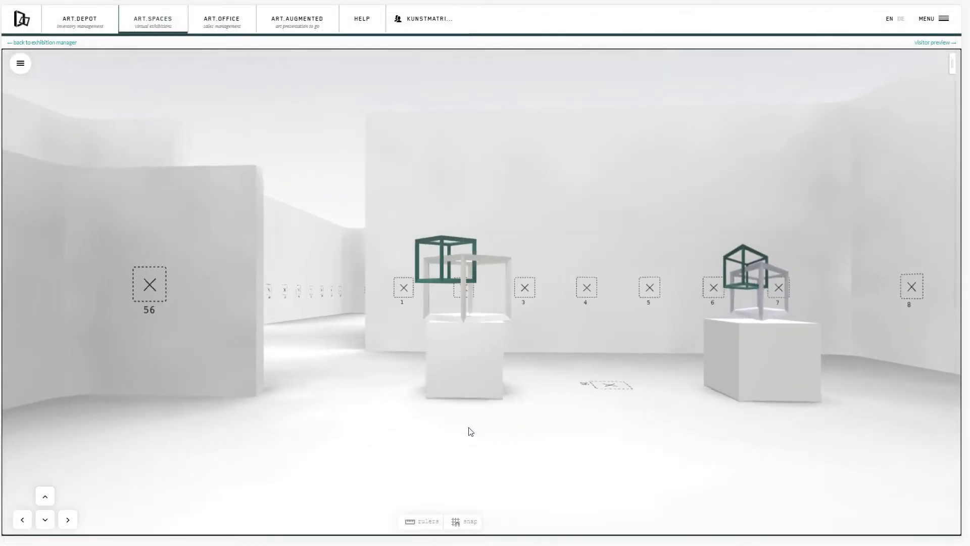
key(Right)
mouse_move(469, 428)
mouse_down()
mouse_move(365, 429)
mouse_move(477, 420)
mouse_up()
key(Left)
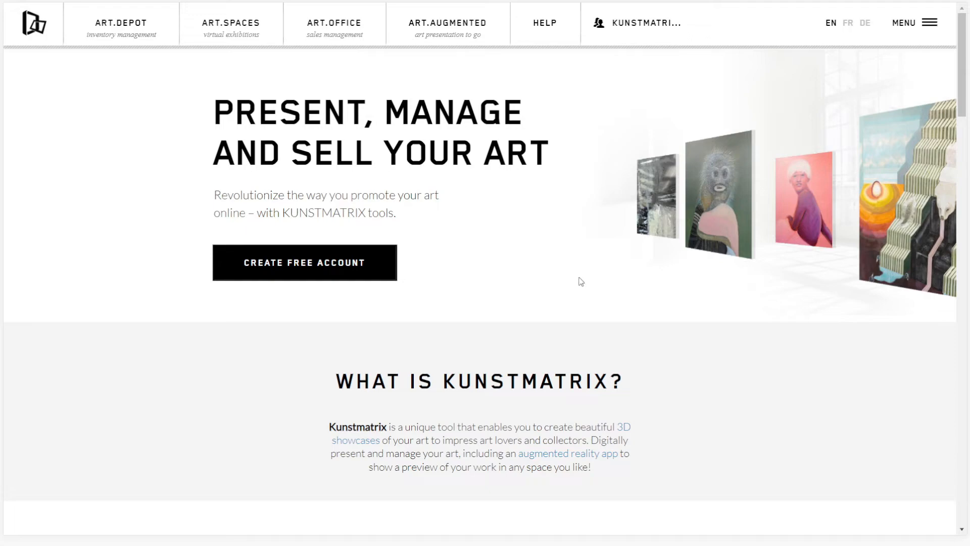
Start a new artwork in ART.DEPOT and, after viewing the Billboard sculpture options, set its sculpture type to 3D Model.
mouse_move(141, 44)
click(120, 58)
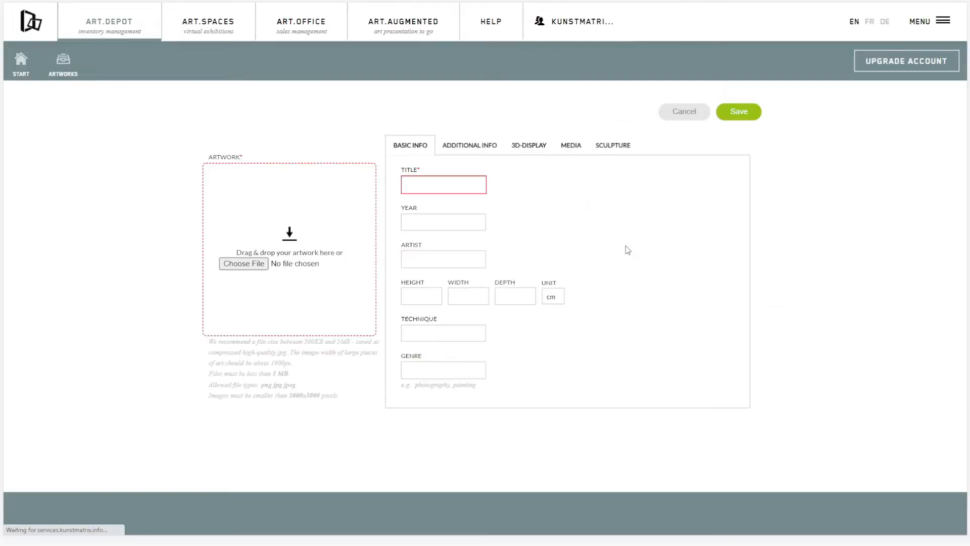
click(618, 147)
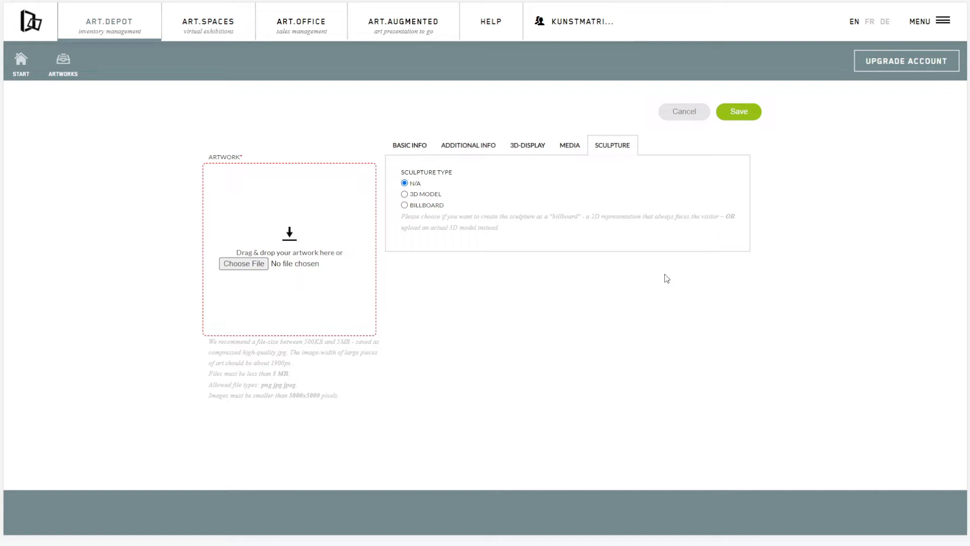
click(404, 205)
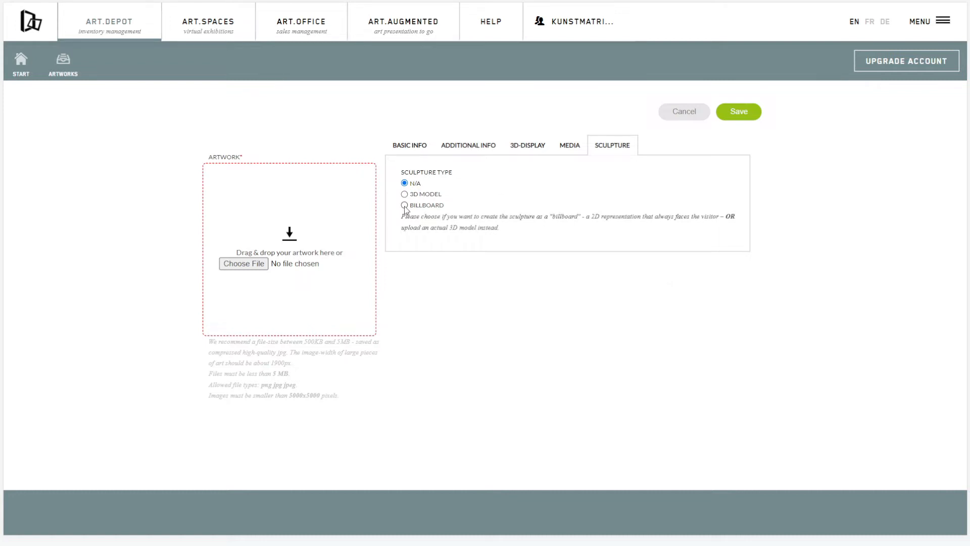
scroll(658, 286, down, 1)
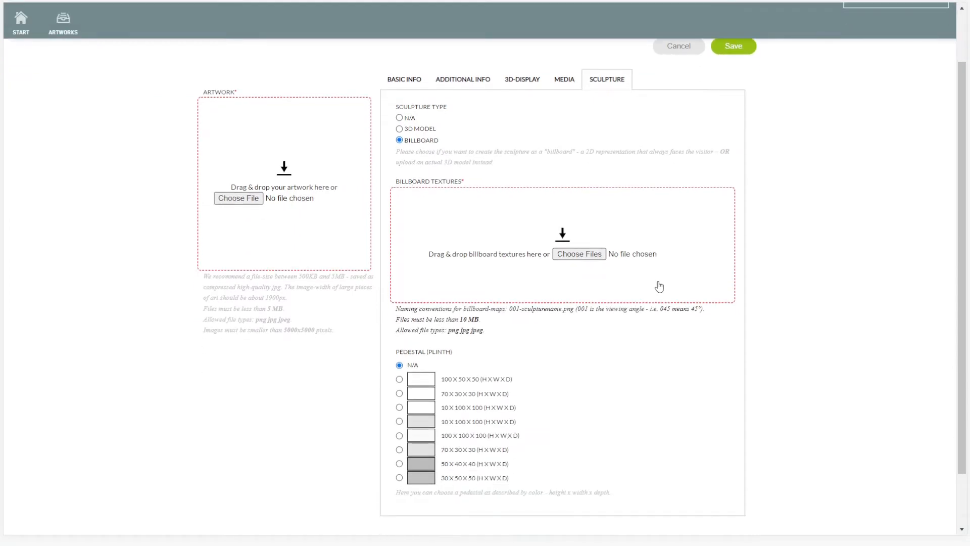
click(400, 129)
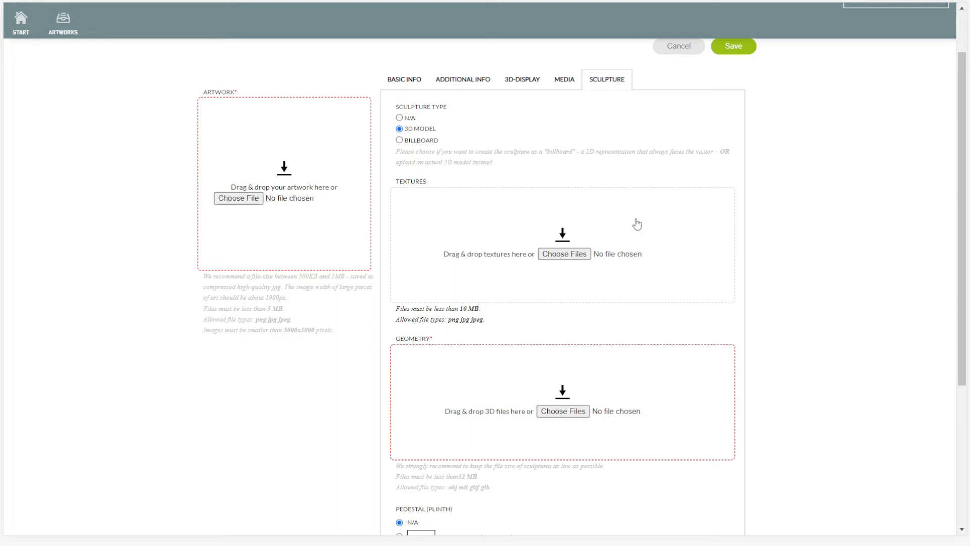
Upload coverphoto_sculpture-15.jpg as the artwork's cover image.
click(390, 81)
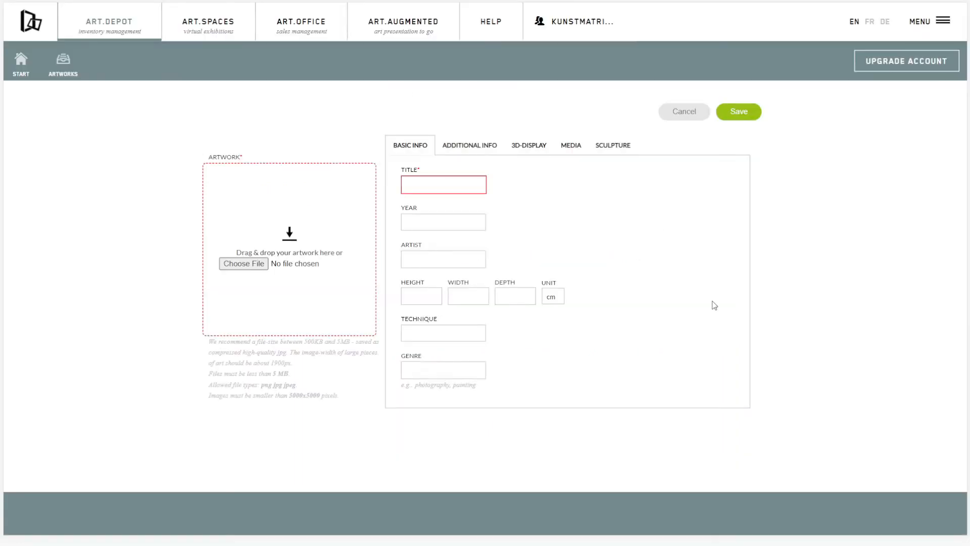
click(243, 268)
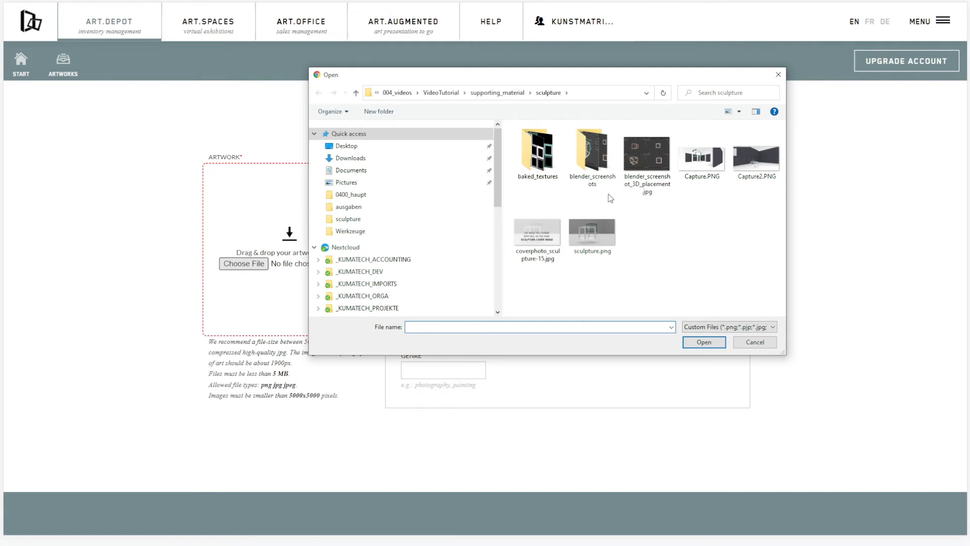
double_click(547, 237)
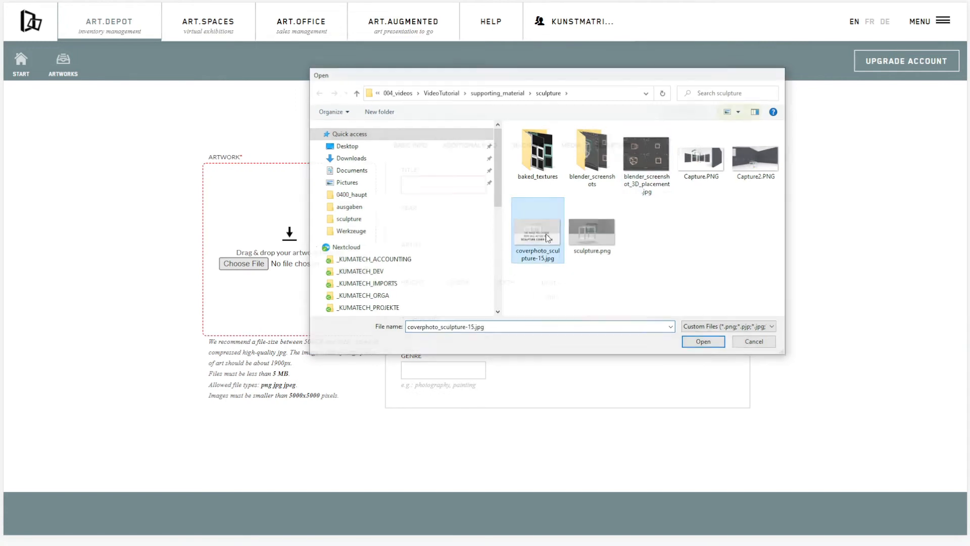
Title the artwork Sculpture_test2 and set its height, width and depth to 100 cm each.
click(454, 183)
text(Scul)
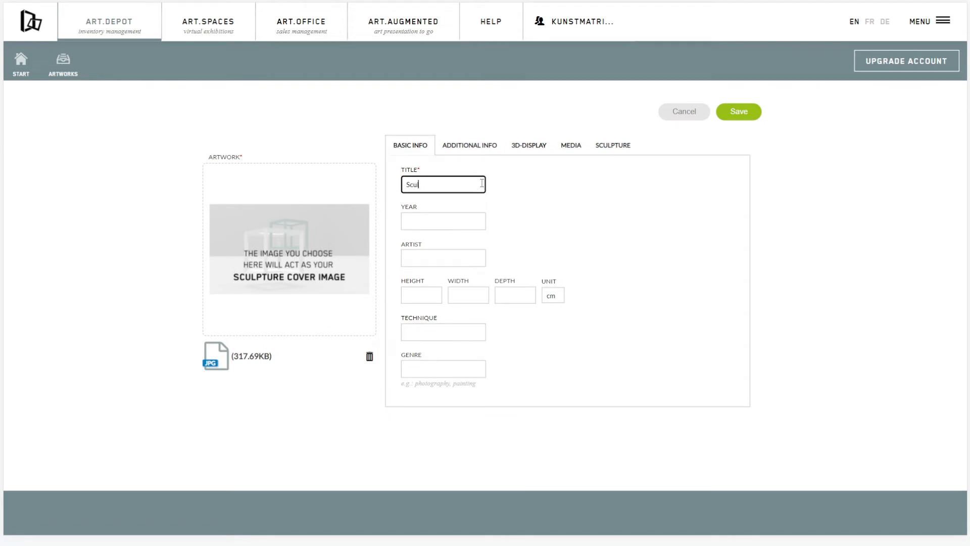
text(pture_test2)
click(419, 299)
text(100)
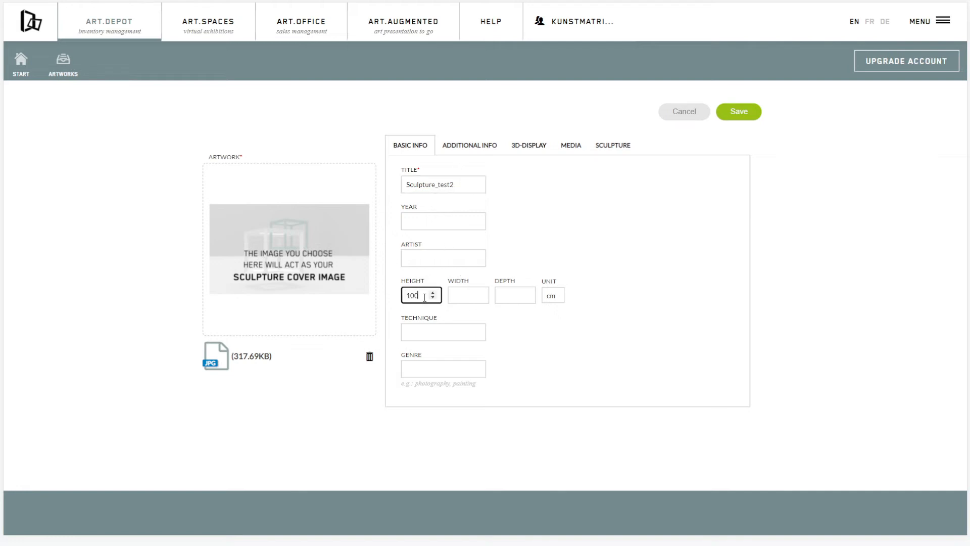
key(Tab)
text(100)
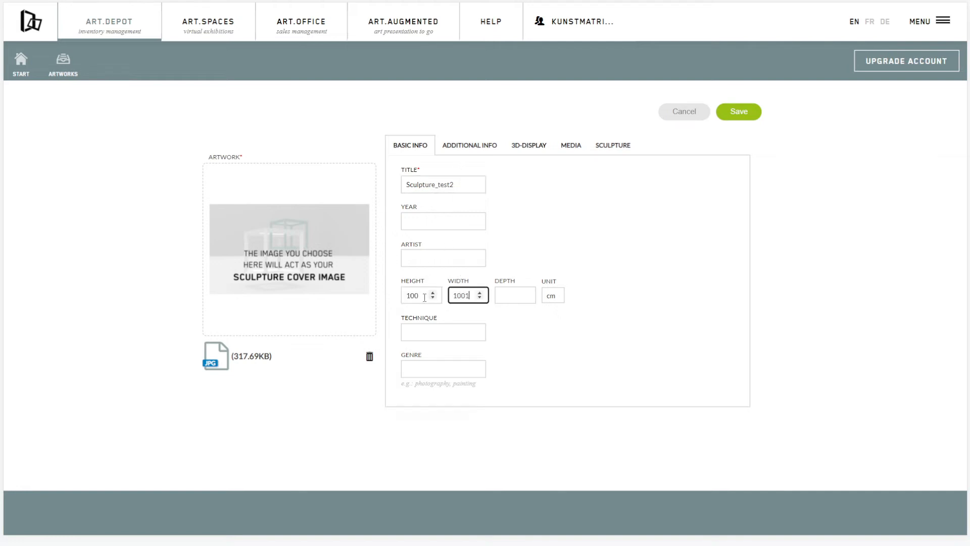
key(Tab)
text(100)
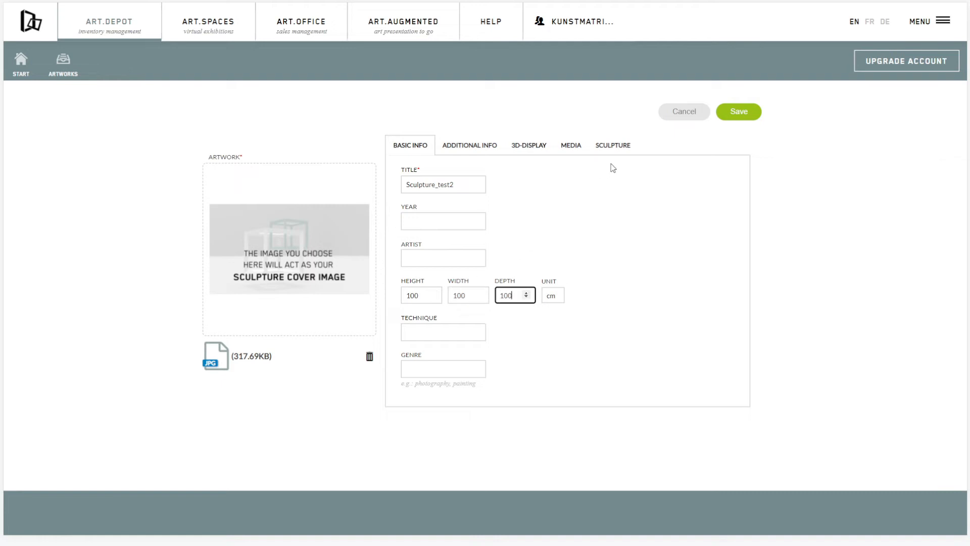
Upload sculpture_1_export.glb as the geometry file in the artwork's sculpture settings.
click(618, 149)
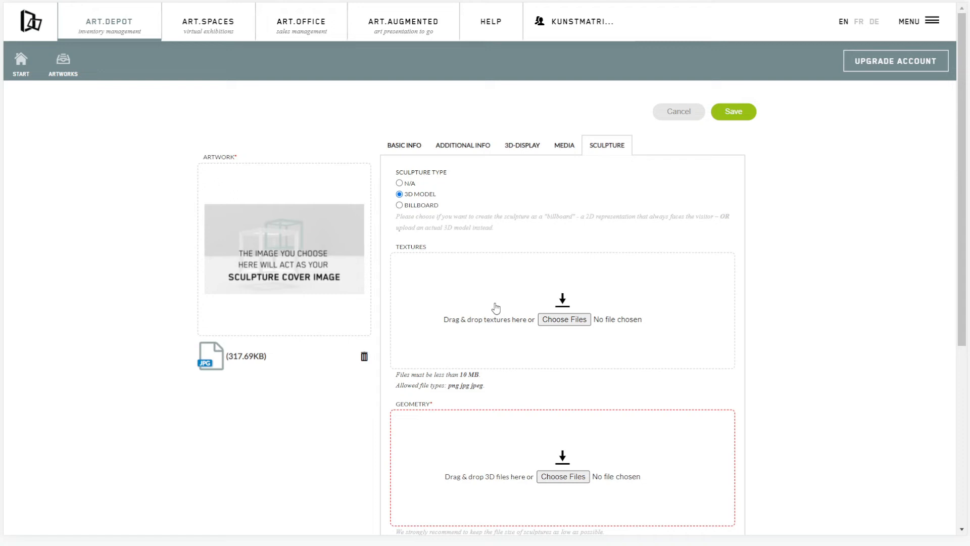
scroll(495, 307, down, 4)
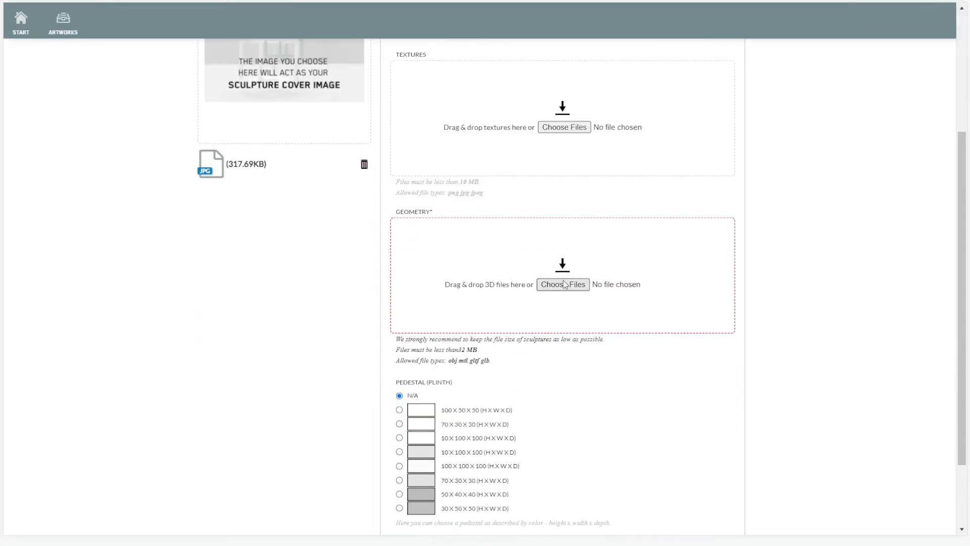
click(564, 284)
scroll(638, 255, down, 5)
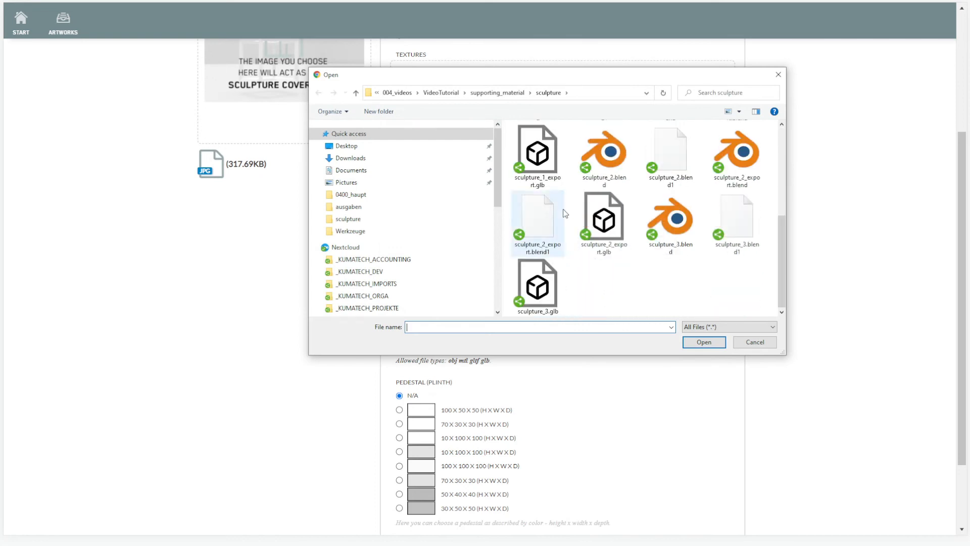
double_click(552, 168)
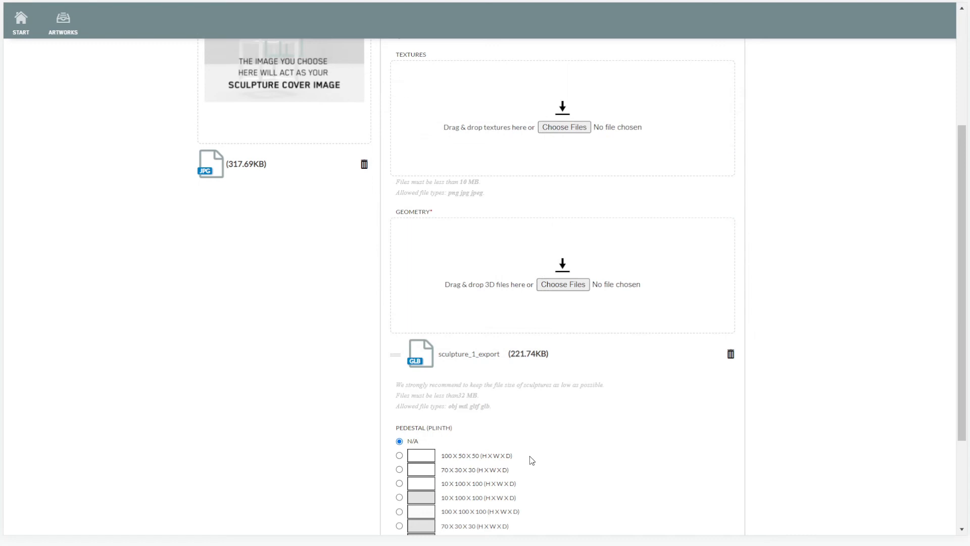
Choose the white 100 x 100 x 100 pedestal for the sculpture and save the artwork.
scroll(535, 455, down, 3)
click(399, 370)
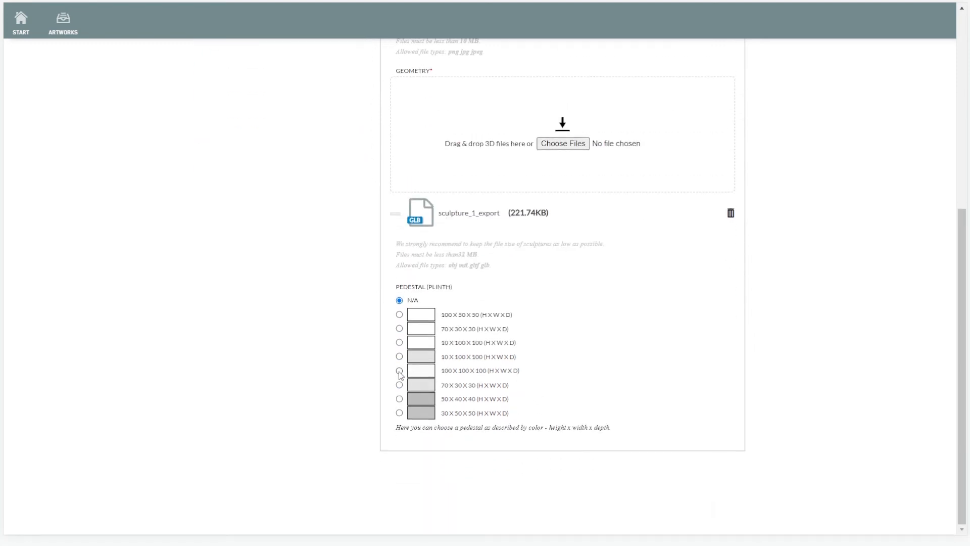
scroll(743, 336, up, 6)
click(735, 96)
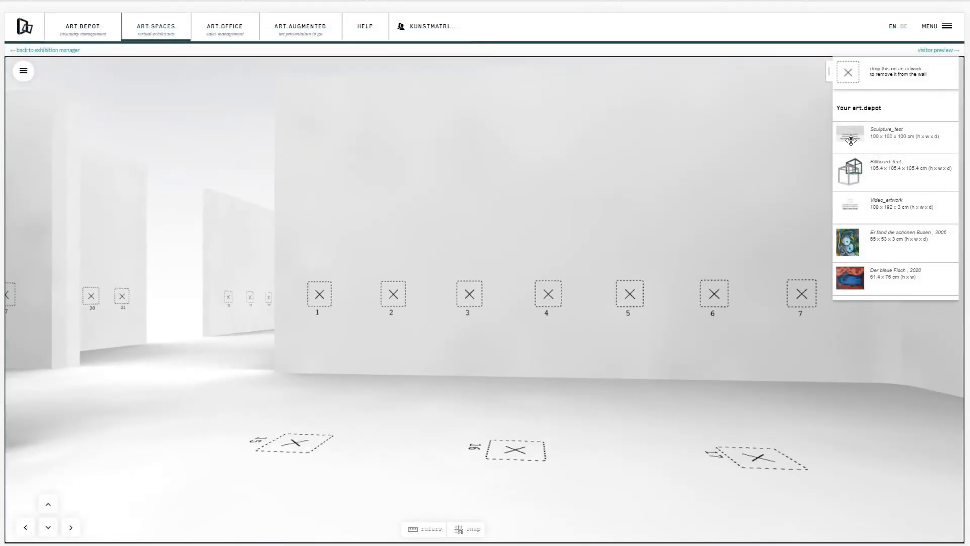
Place Sculpture_test from the depot on floor spot 16 in the exhibition room and view it from another angle.
drag(513, 404, 503, 452)
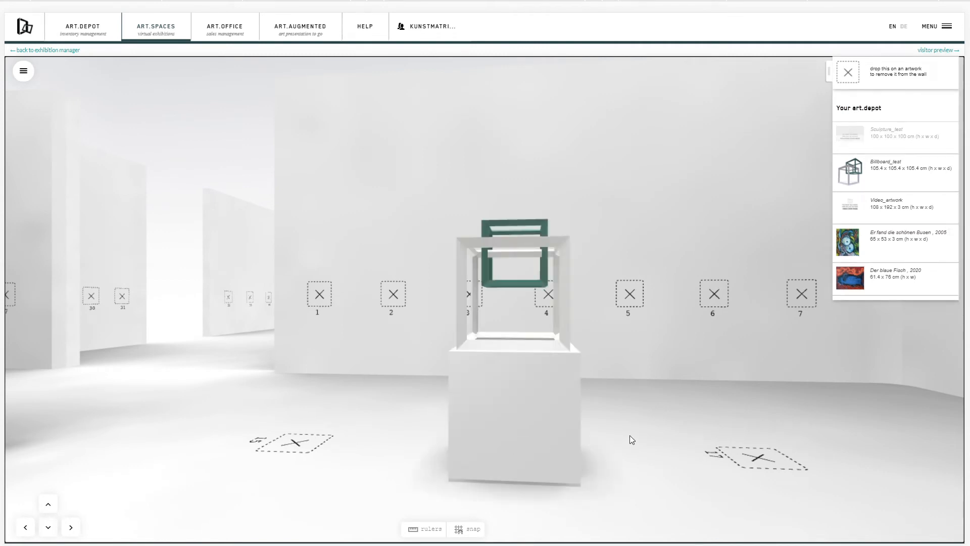
mouse_move(630, 435)
mouse_down()
mouse_move(510, 450)
mouse_move(238, 430)
mouse_up()
click(80, 419)
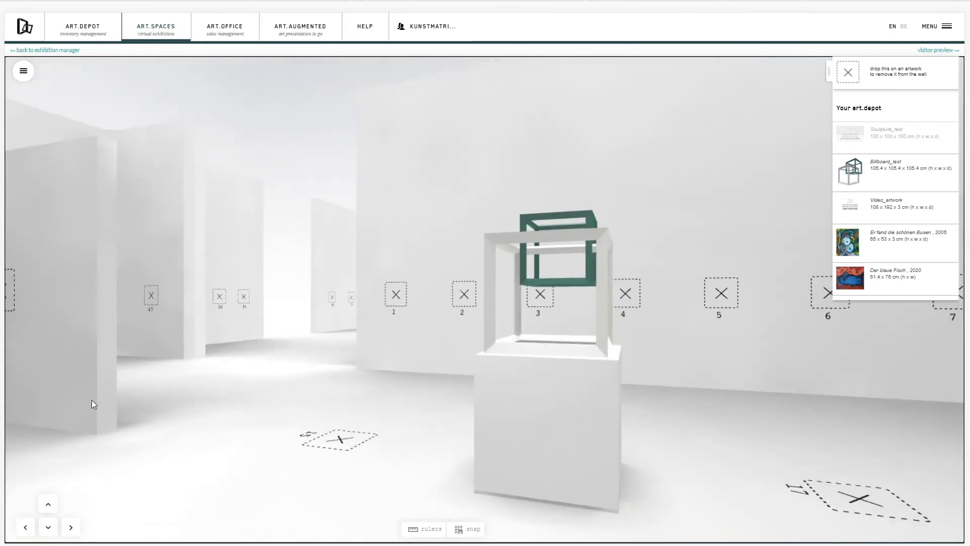
Select the placed sculpture and shift it slightly along its vertical and both horizontal axes.
click(486, 308)
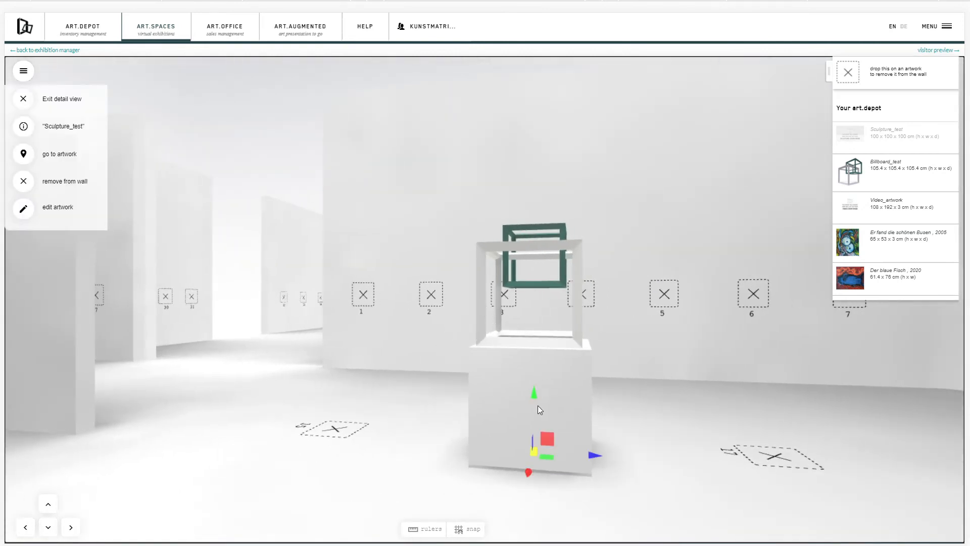
mouse_move(535, 396)
mouse_down()
mouse_move(542, 278)
mouse_move(533, 390)
mouse_up()
mouse_move(595, 449)
mouse_down()
mouse_move(611, 449)
mouse_move(585, 447)
mouse_up()
mouse_move(519, 464)
mouse_down()
mouse_move(499, 483)
mouse_move(487, 470)
mouse_move(499, 453)
mouse_up()
Rotate the sculpture slightly with the rotation gizmo, then return to move mode.
key(r)
mouse_move(518, 357)
mouse_down()
mouse_move(519, 483)
mouse_move(513, 348)
mouse_move(513, 360)
mouse_up()
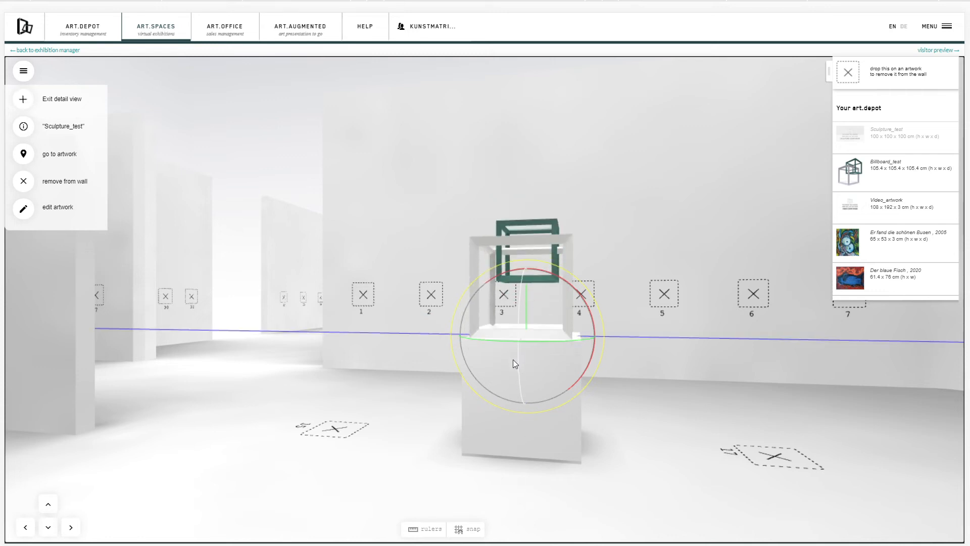
mouse_move(604, 324)
mouse_down()
mouse_move(620, 355)
mouse_move(625, 477)
mouse_move(596, 324)
mouse_move(605, 332)
mouse_up()
key(t)
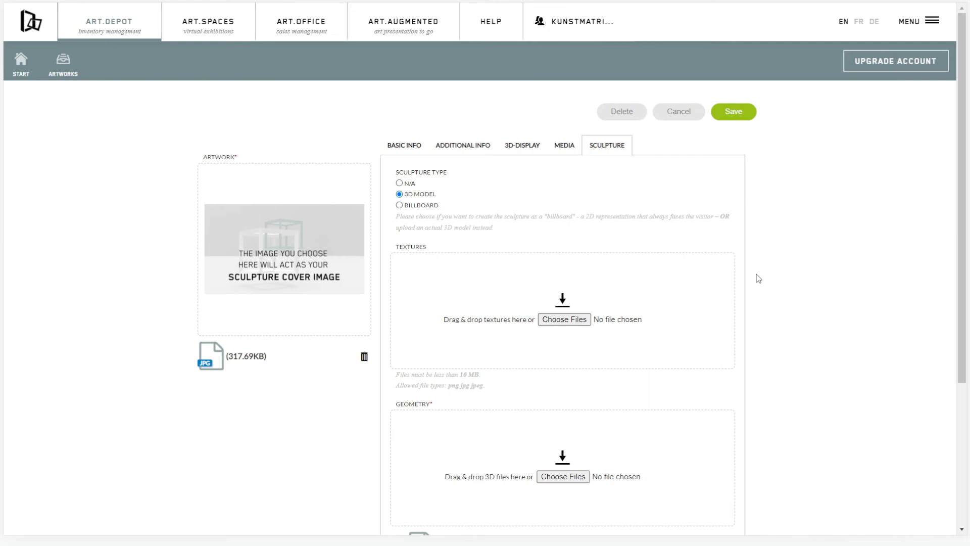
Replace the artwork's geometry file sculpture_1_export with sculpture_2_export.glb.
scroll(756, 274, down, 4)
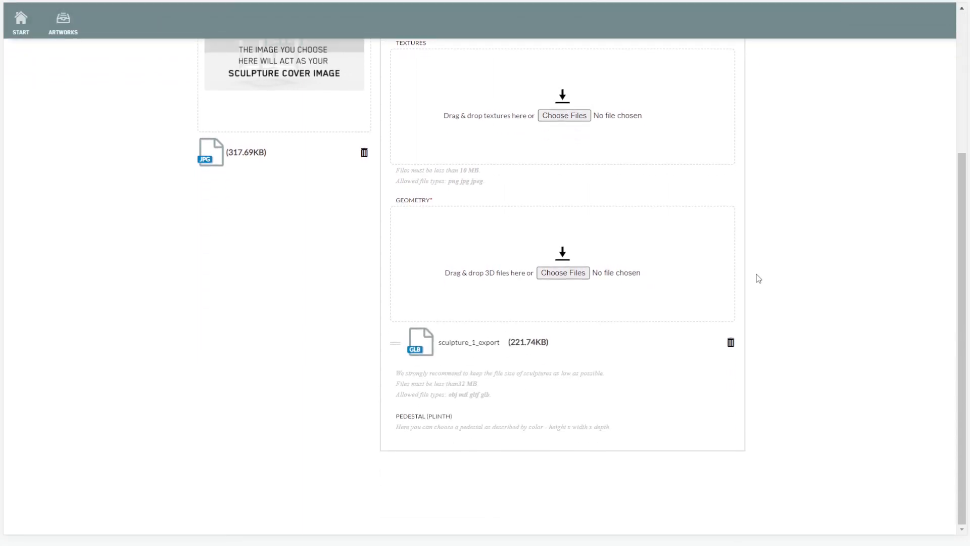
click(731, 342)
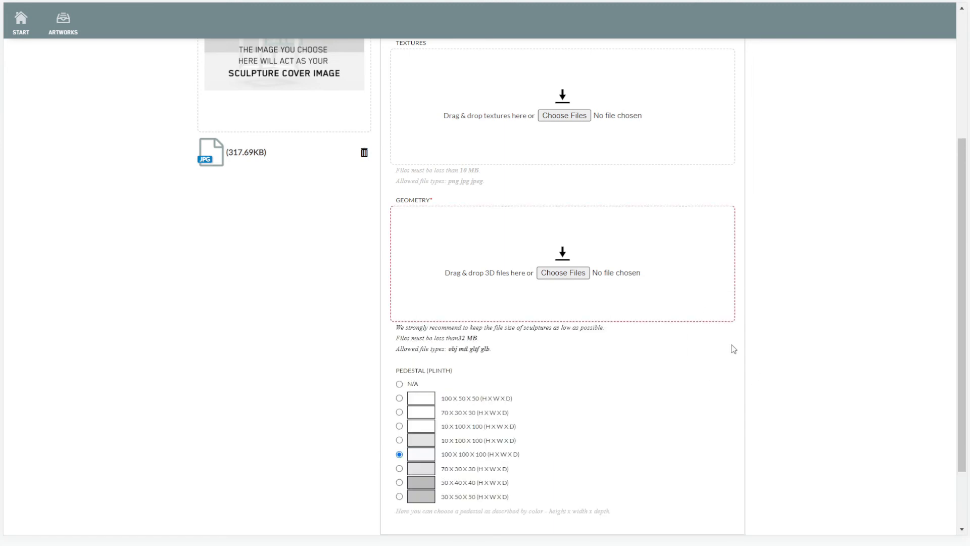
click(578, 273)
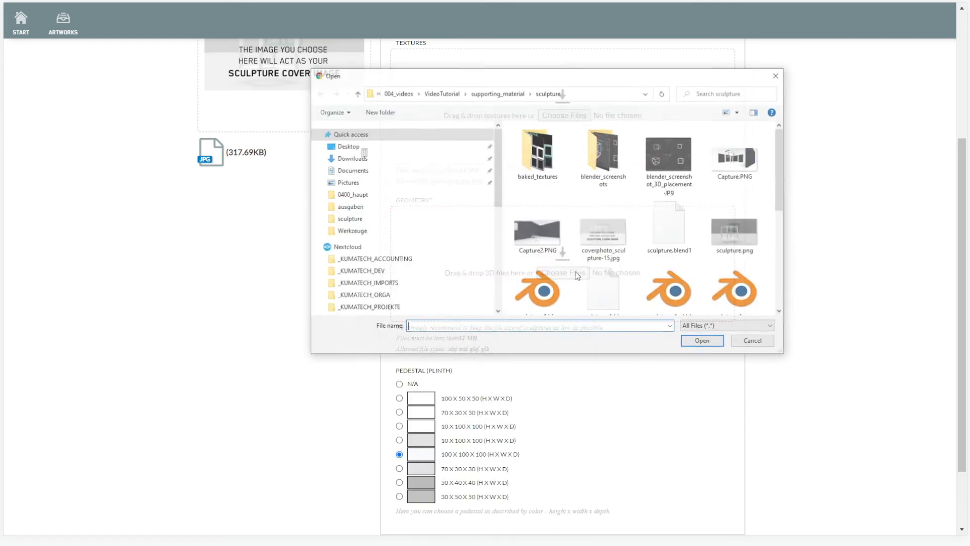
scroll(577, 276, down, 3)
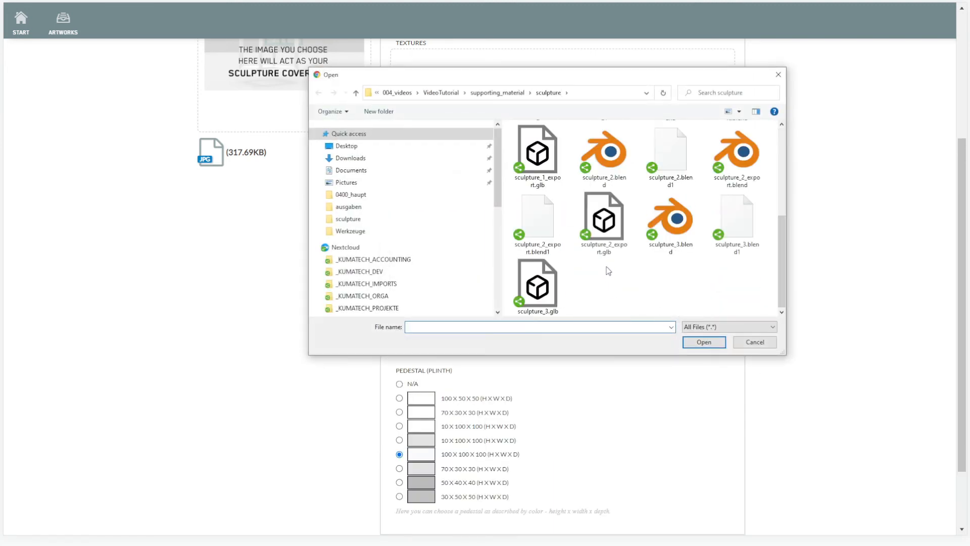
double_click(604, 222)
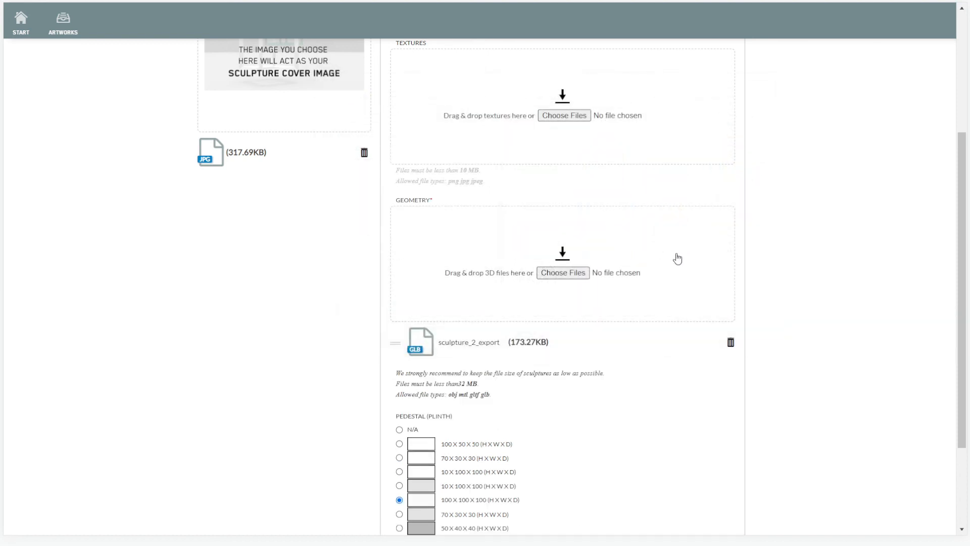
Set the sculpture's pedestal to N/A.
scroll(485, 323, down, 2)
click(400, 303)
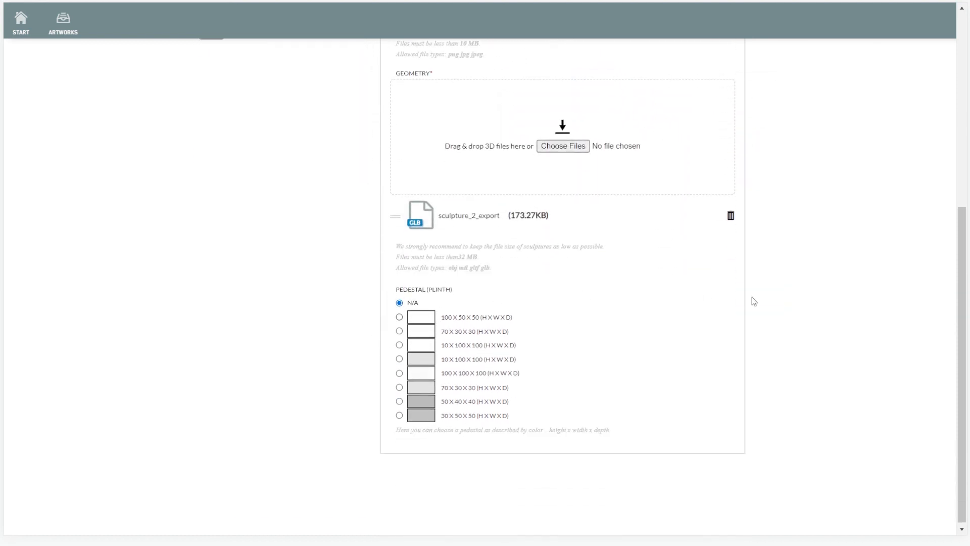
scroll(768, 304, up, 7)
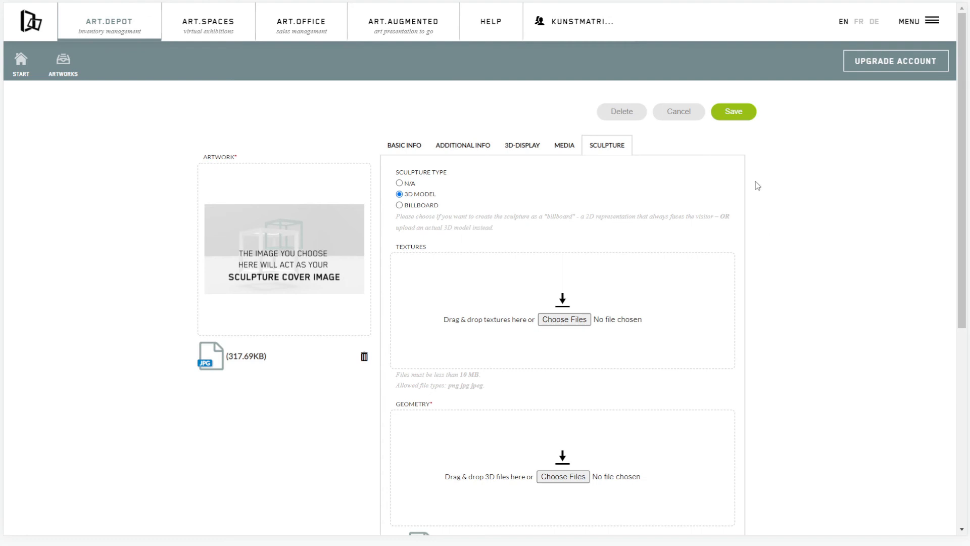
Save the artwork and open the exhibition "How to combine rooms" for curating.
click(740, 113)
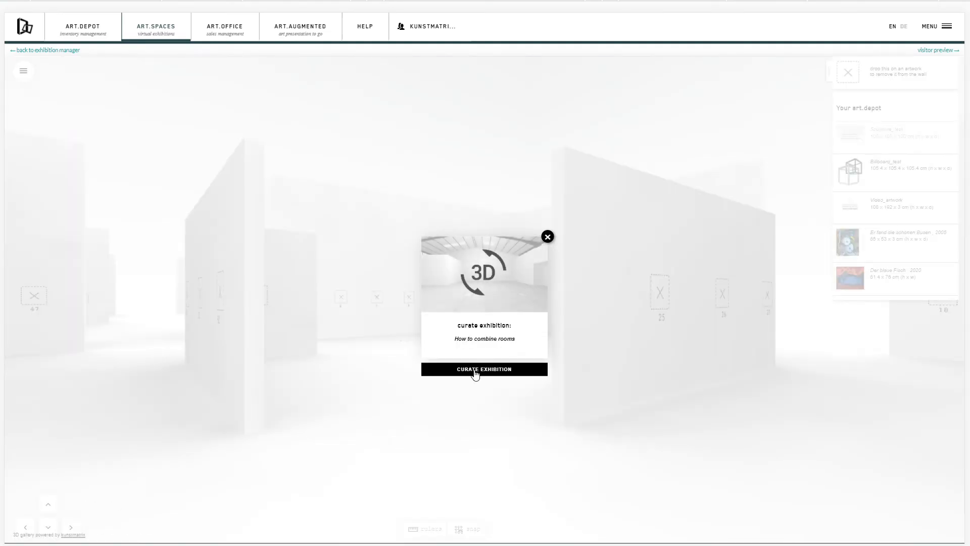
click(475, 370)
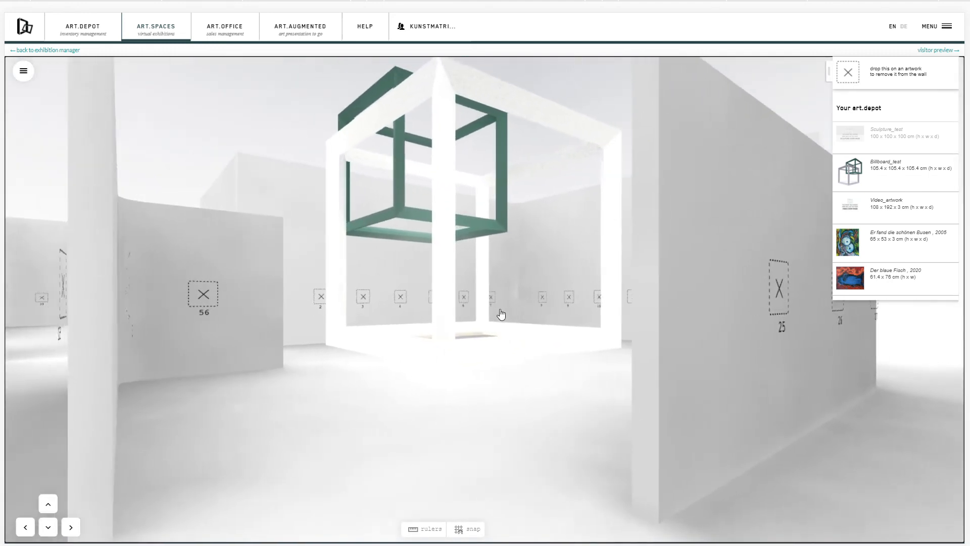
Leave the exhibition for the help section and look through the FAQ topics from 3D exhibitions to account.
click(28, 36)
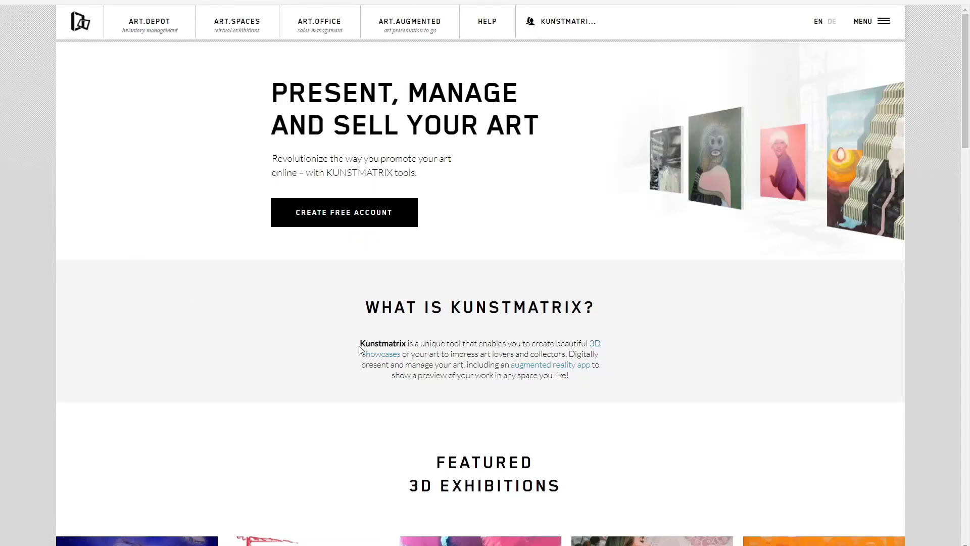
click(486, 27)
scroll(455, 145, down, 3)
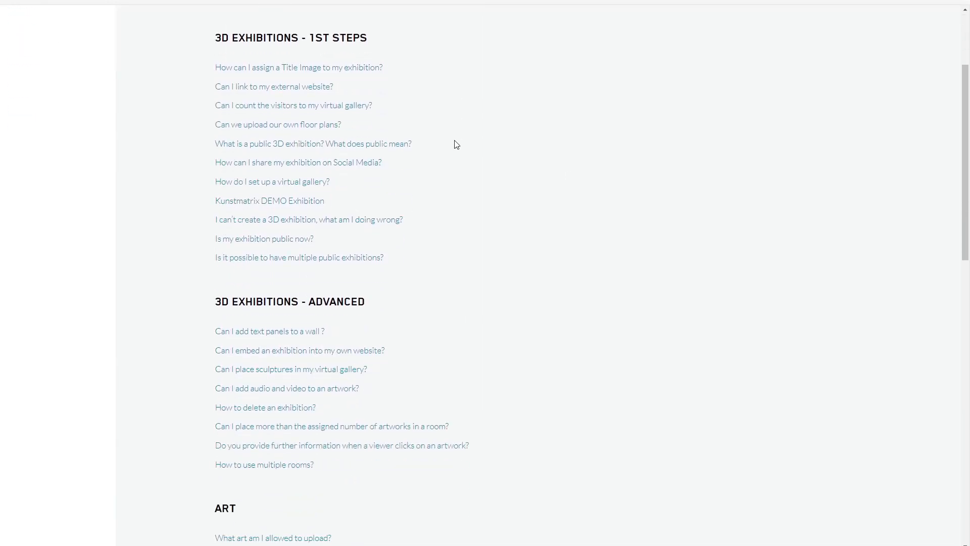
scroll(456, 145, down, 9)
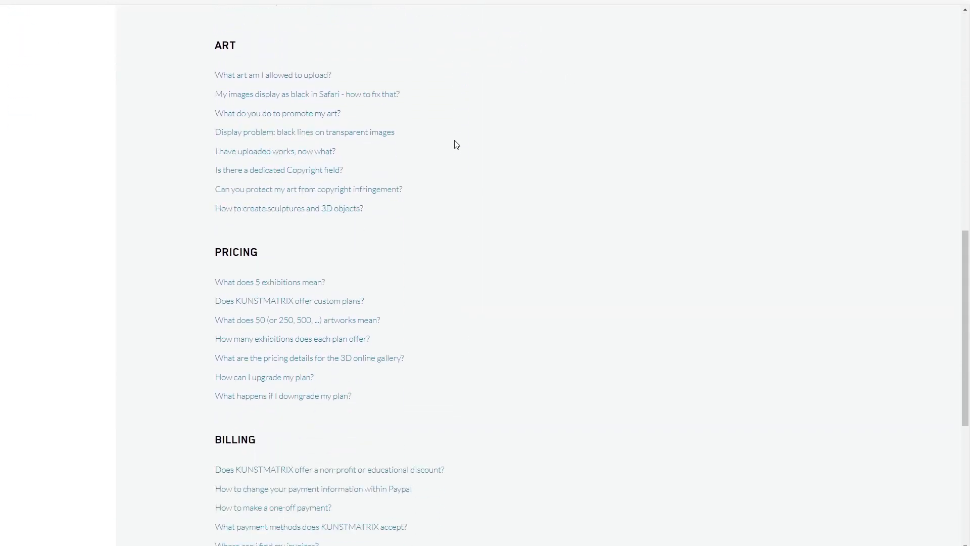
scroll(456, 145, down, 6)
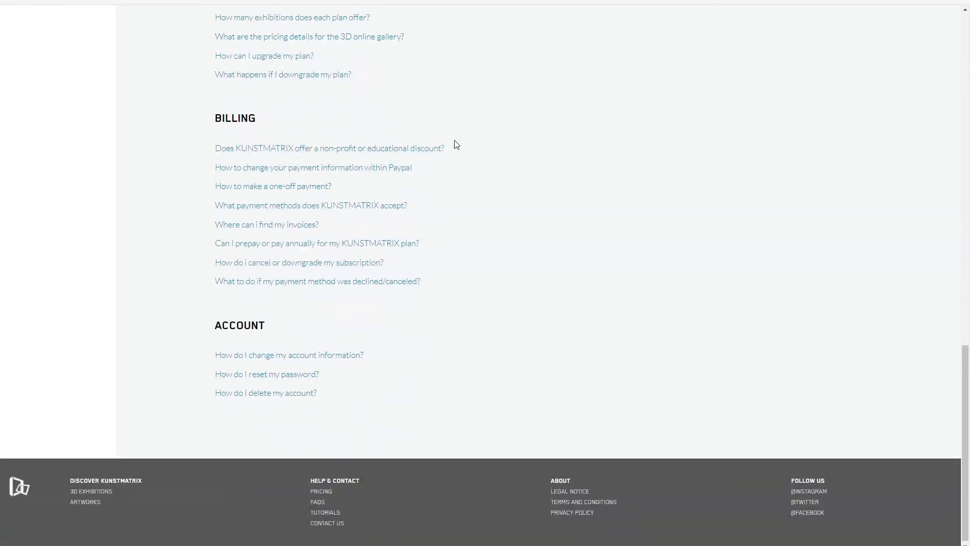
scroll(456, 145, up, 18)
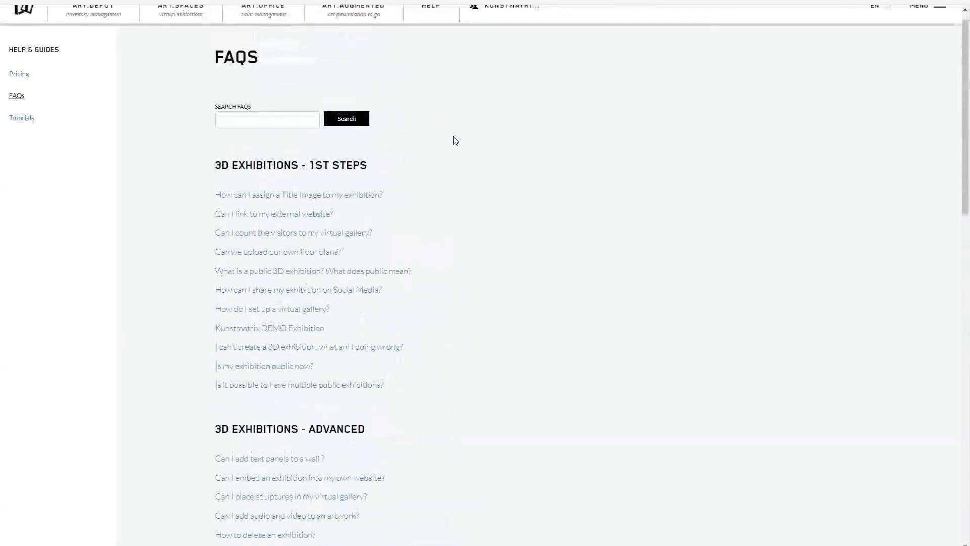
scroll(456, 141, up, 1)
Open the Contact Us page with its message form.
click(921, 22)
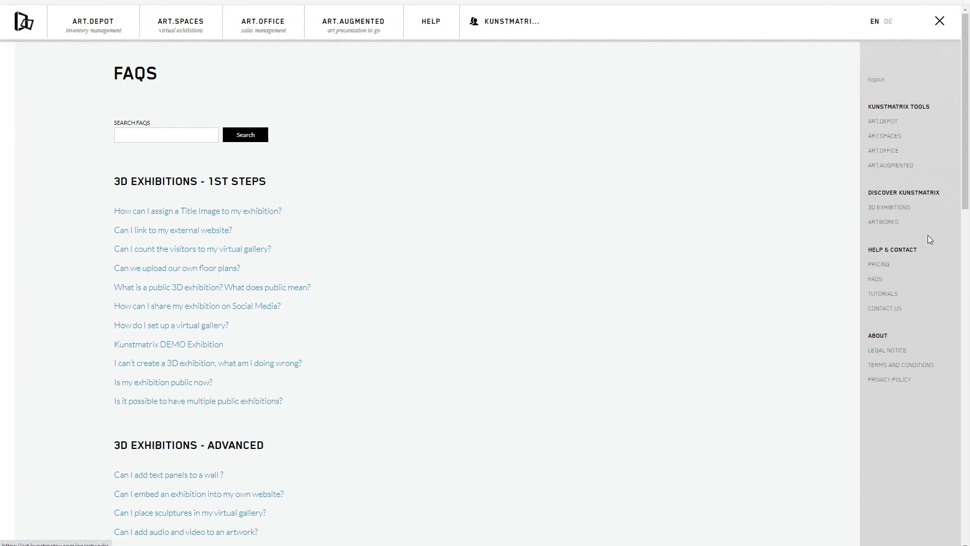
click(891, 310)
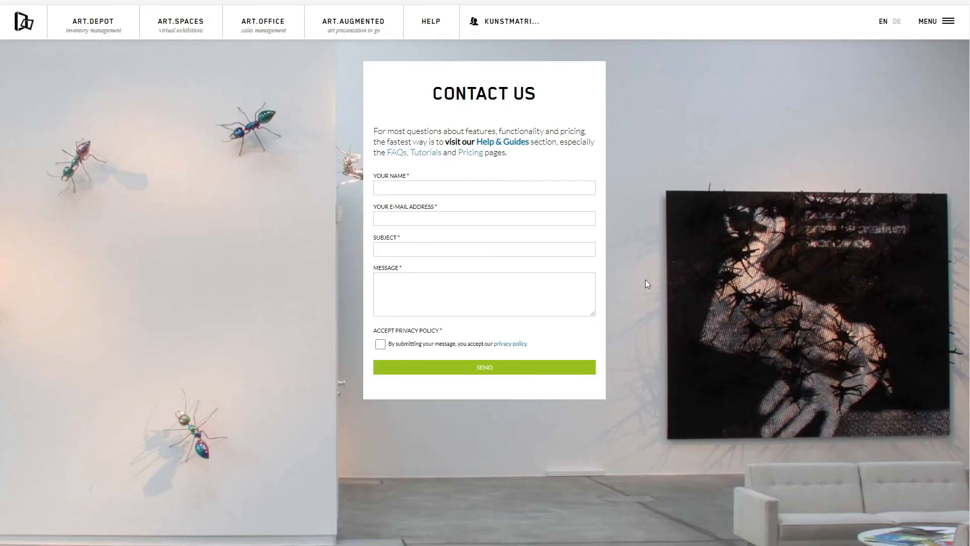